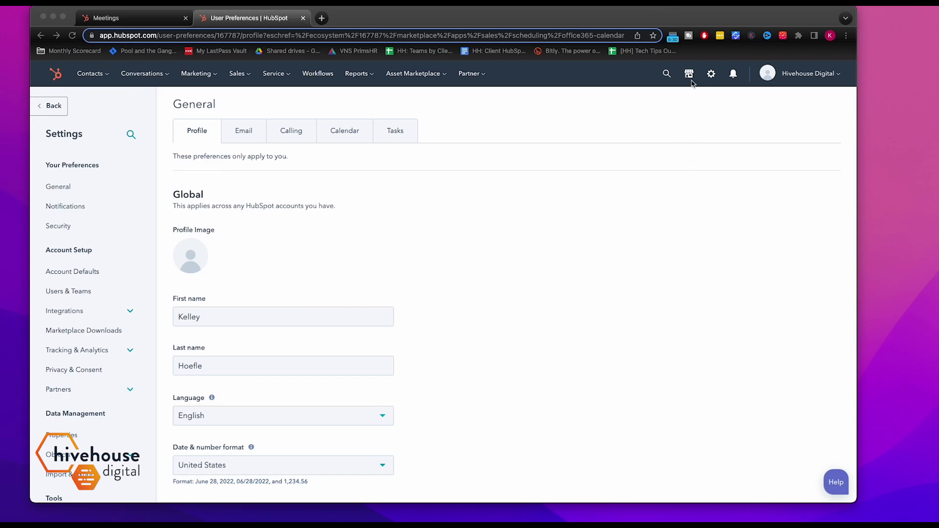
# - Open the Google Calendar listing from the popular apps in the App Marketplace
pyautogui.click(690, 75)
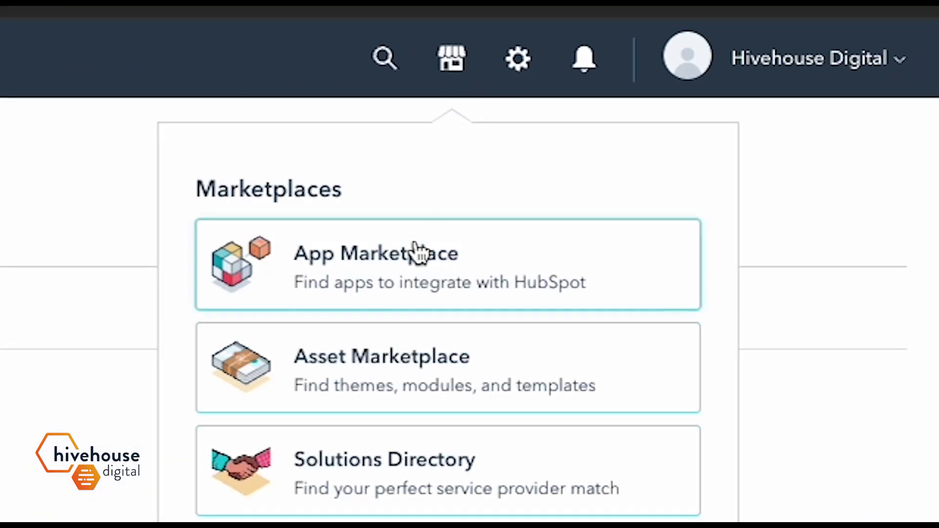
pyautogui.click(418, 269)
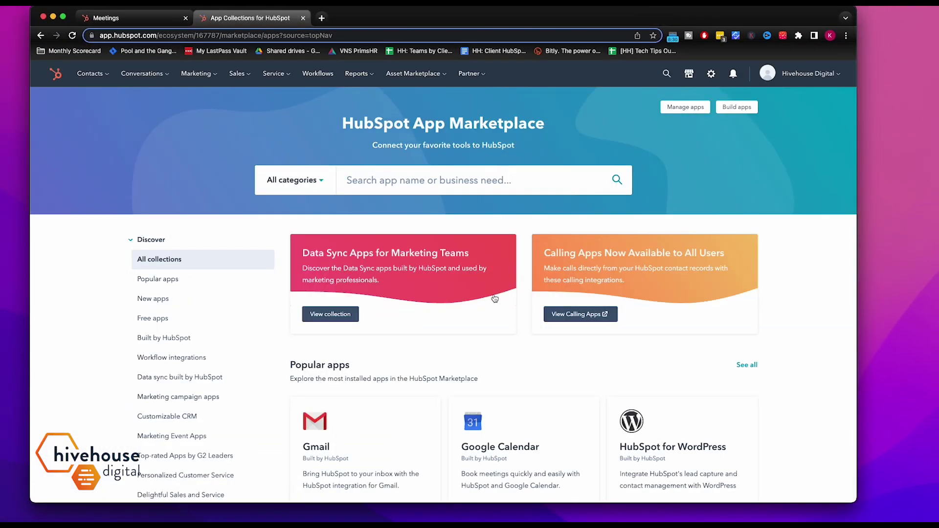
pyautogui.scroll(-3, 495, 298)
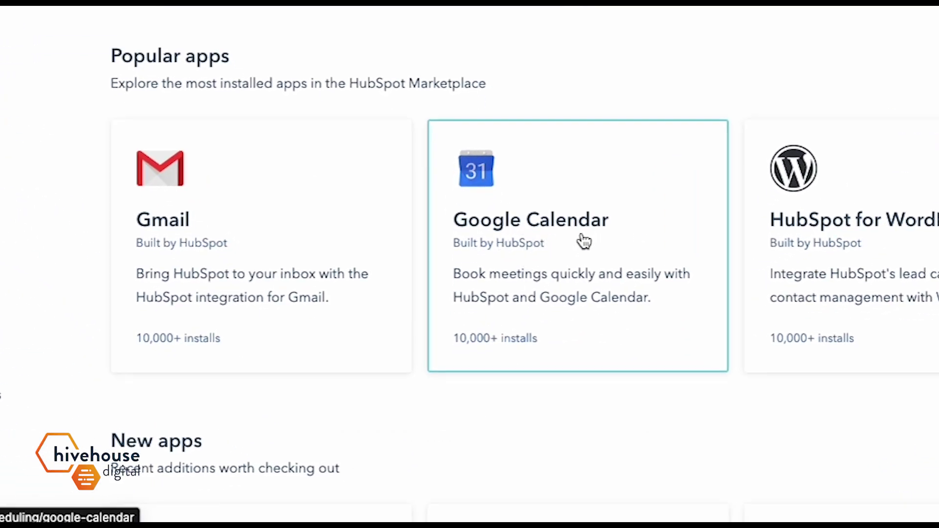
pyautogui.click(585, 241)
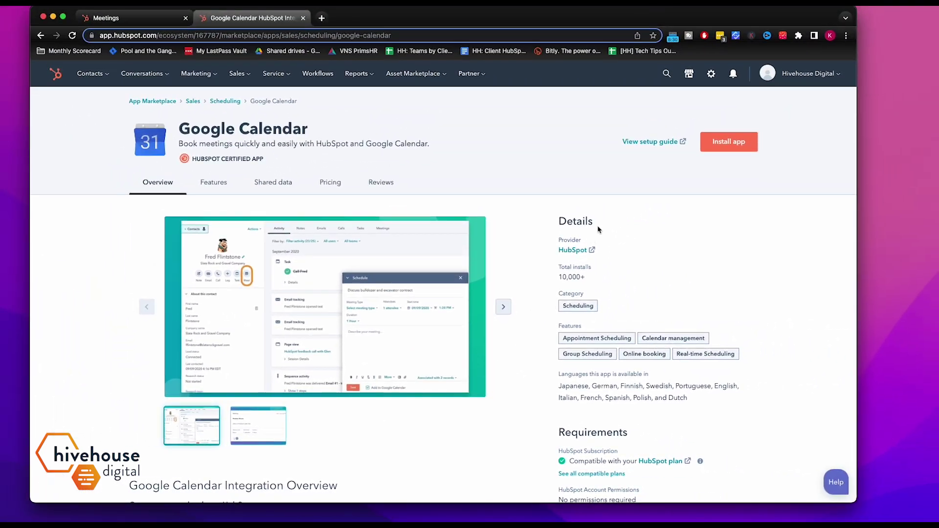
# - Install the Google Calendar integration, authorizing it with the company Google account
pyautogui.click(746, 147)
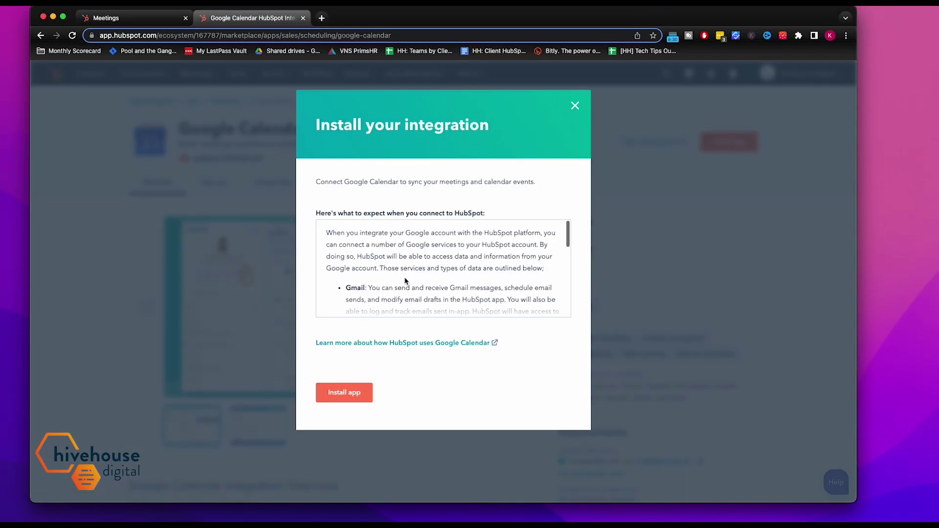
pyautogui.scroll(-15, 405, 280)
pyautogui.click(355, 394)
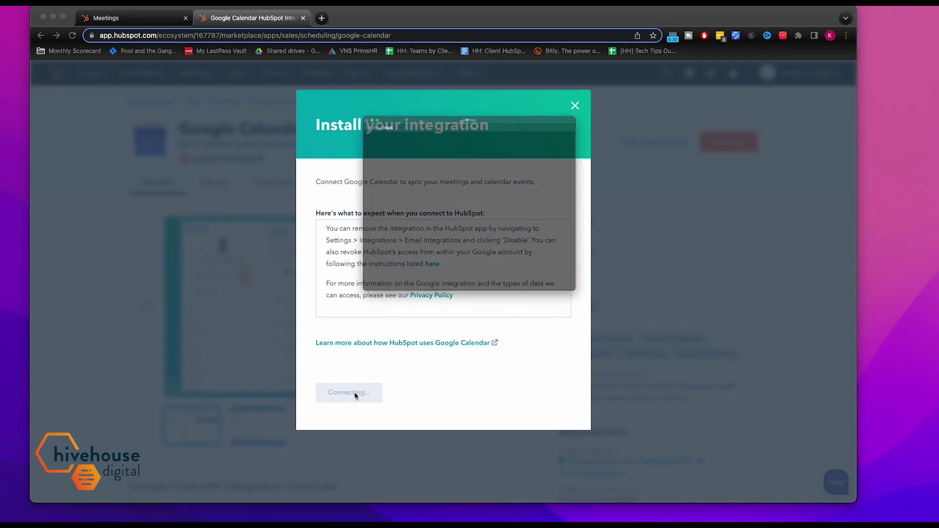
pyautogui.click(457, 190)
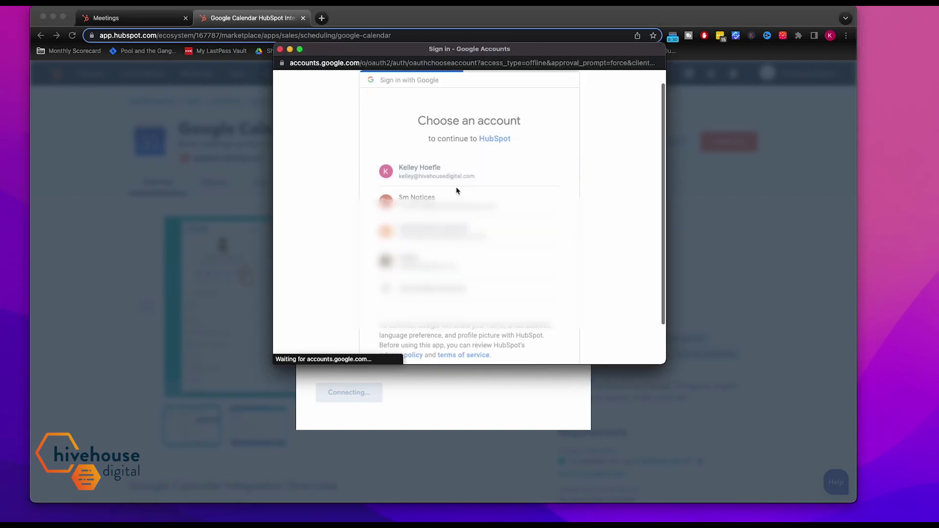
pyautogui.scroll(-10, 479, 241)
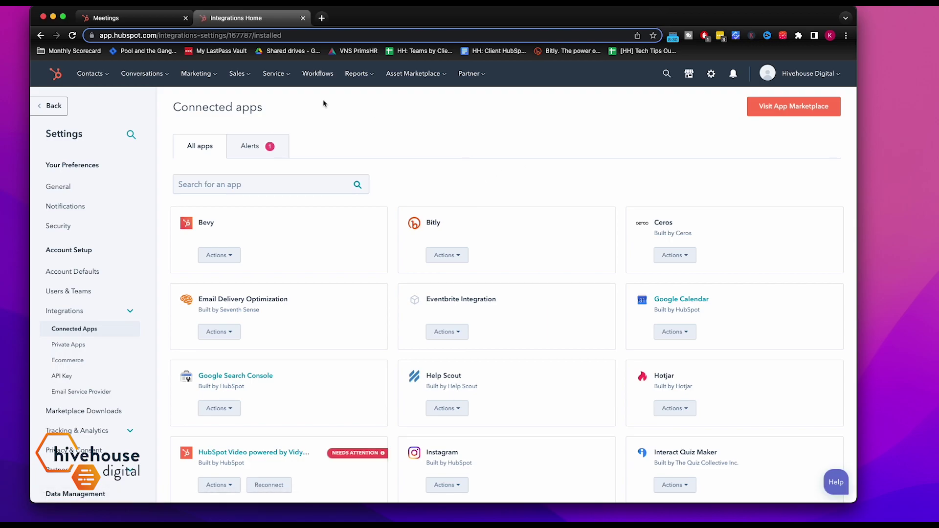
# - Search the App Marketplace for "outlook" and open the Outlook Calendar listing
pyautogui.click(690, 74)
pyautogui.click(670, 141)
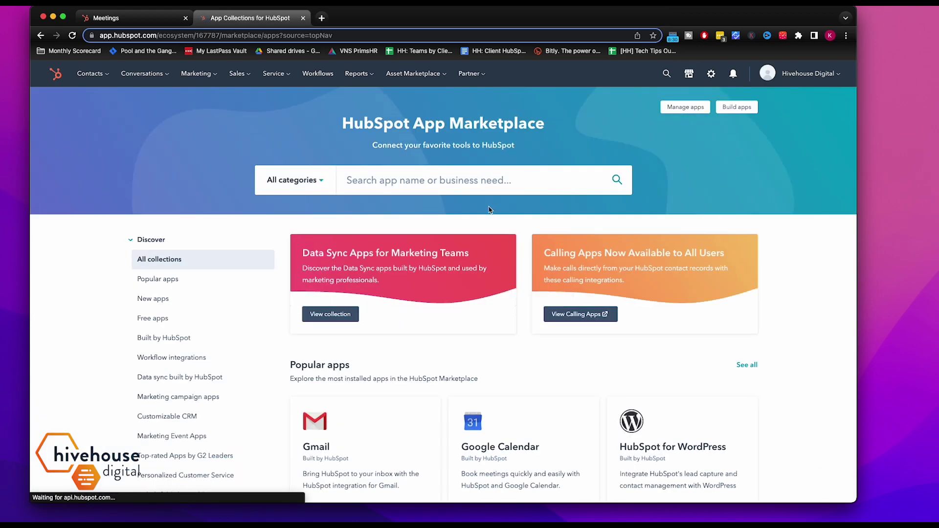
pyautogui.click(464, 188)
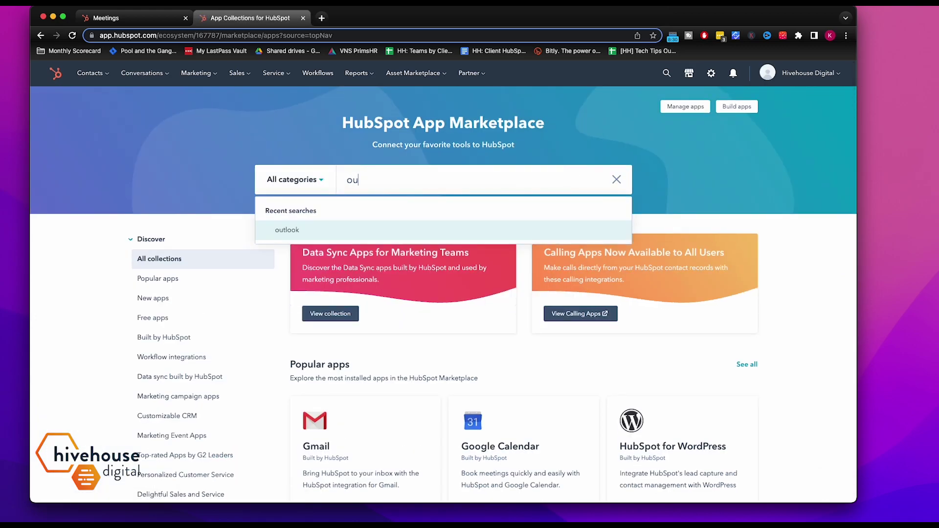
pyautogui.write('outlook')
pyautogui.press('Return')
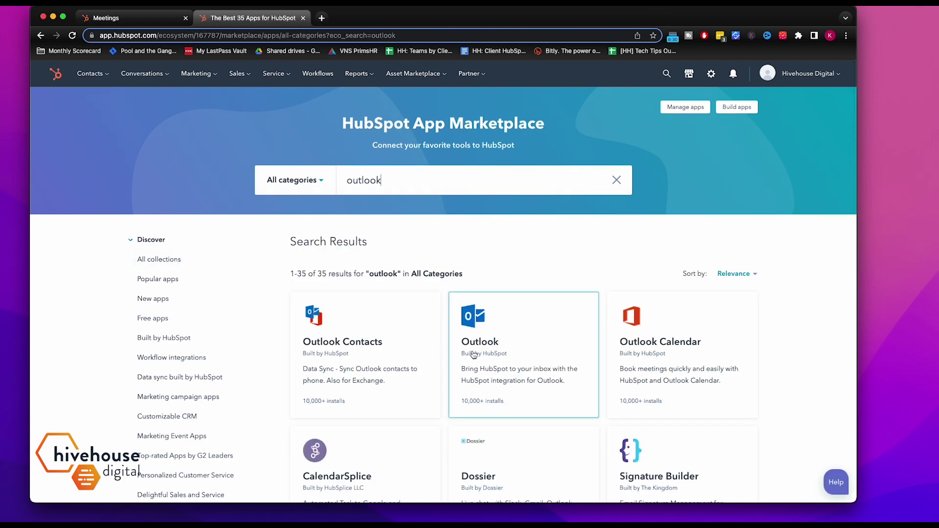
pyautogui.click(675, 348)
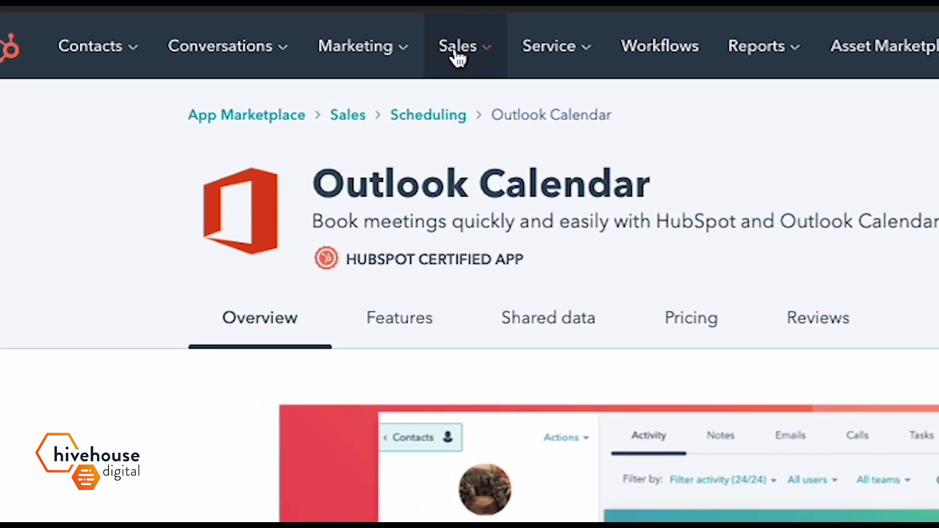
# - From the sales Meetings page, start connecting a Google / Gmail calendar with Calendar Sync turned on, accepting the Google data terms
pyautogui.click(236, 76)
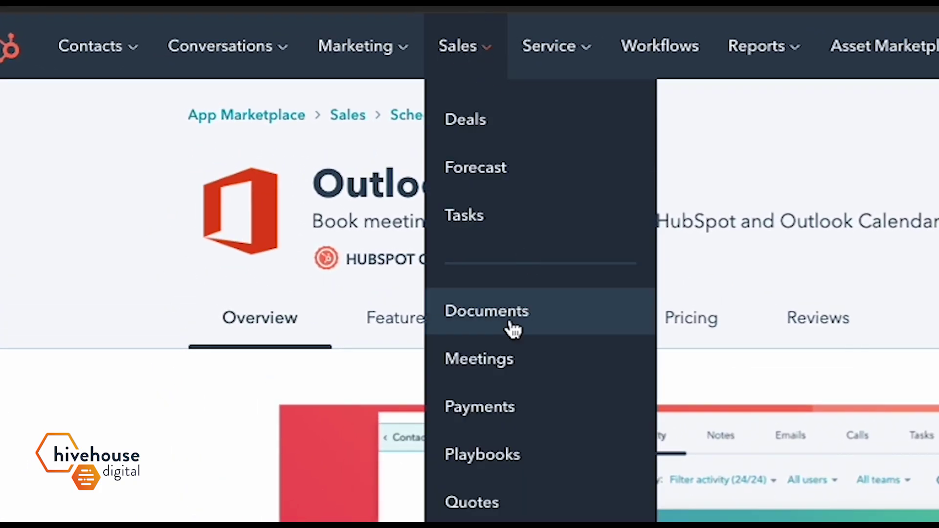
pyautogui.click(503, 359)
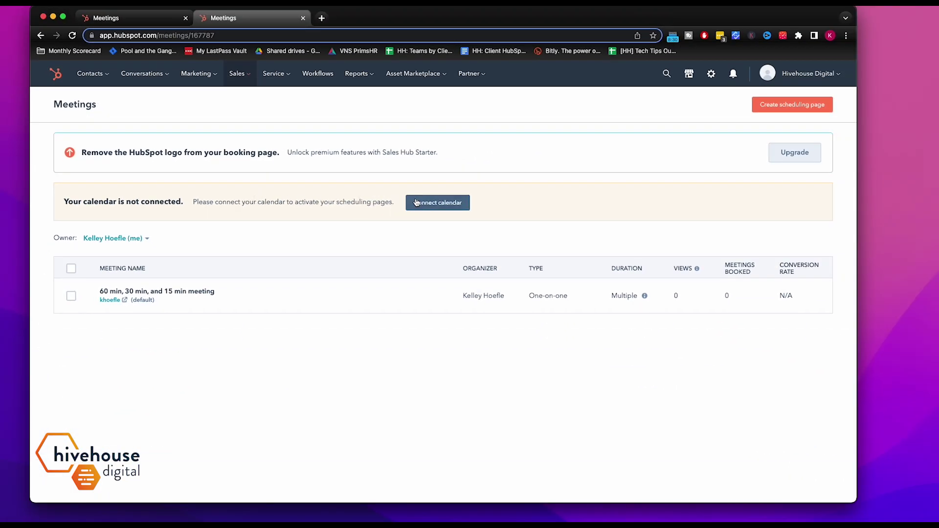
pyautogui.click(416, 202)
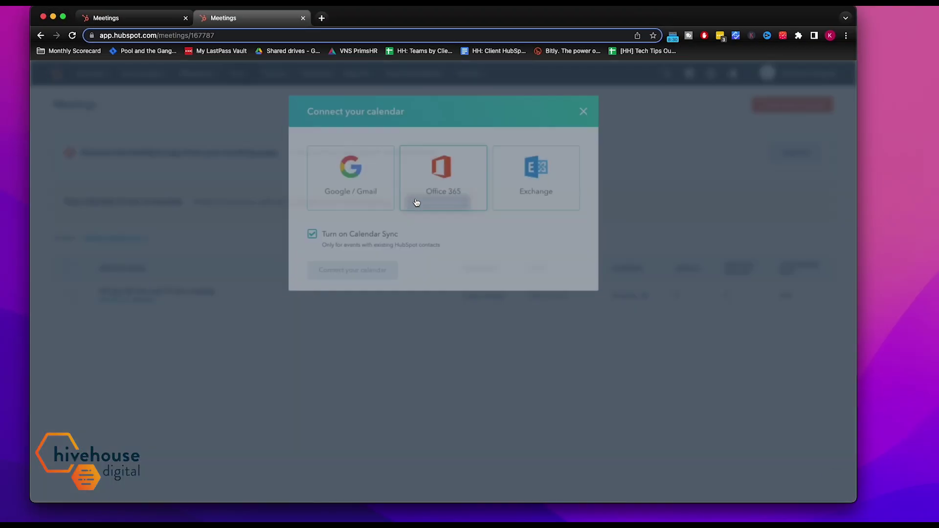
pyautogui.click(352, 199)
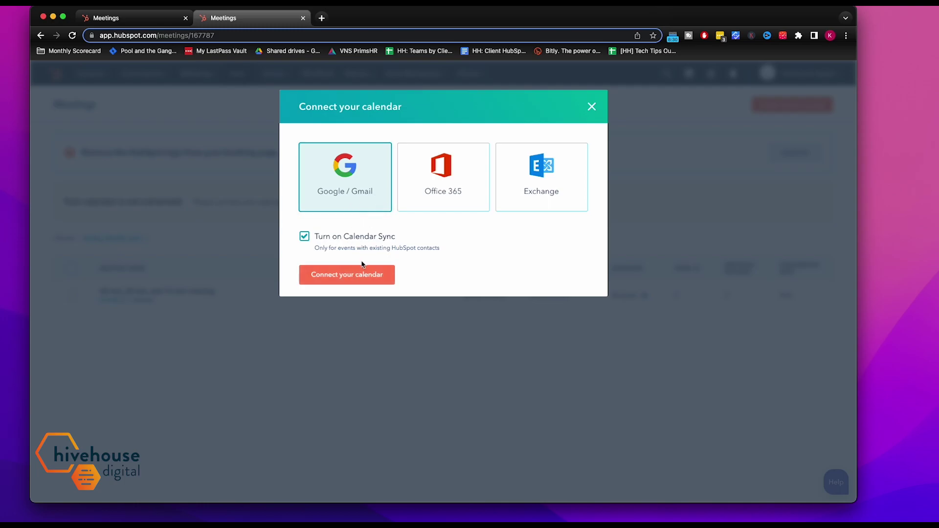
pyautogui.click(354, 272)
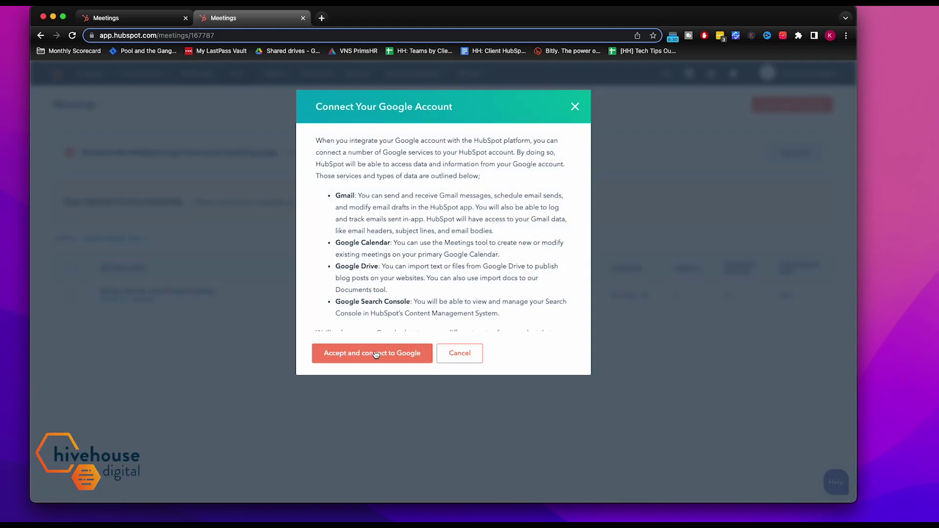
pyautogui.click(375, 353)
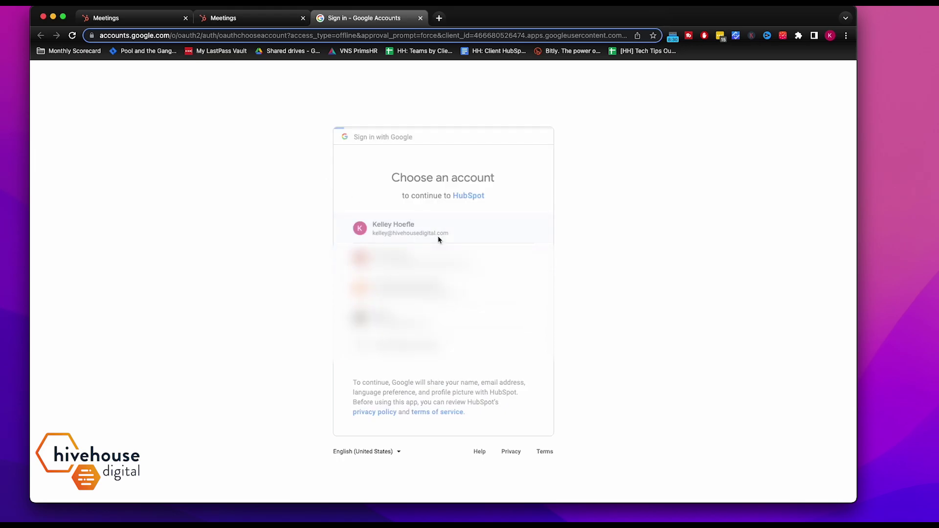
# - Choose the company Google account and allow HubSpot the requested access
pyautogui.click(438, 239)
pyautogui.scroll(-3, 440, 367)
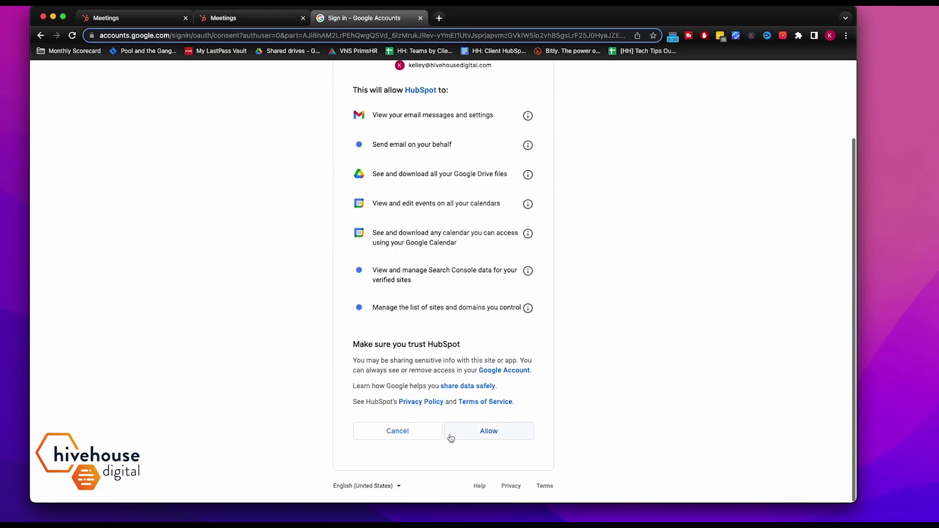
pyautogui.click(451, 437)
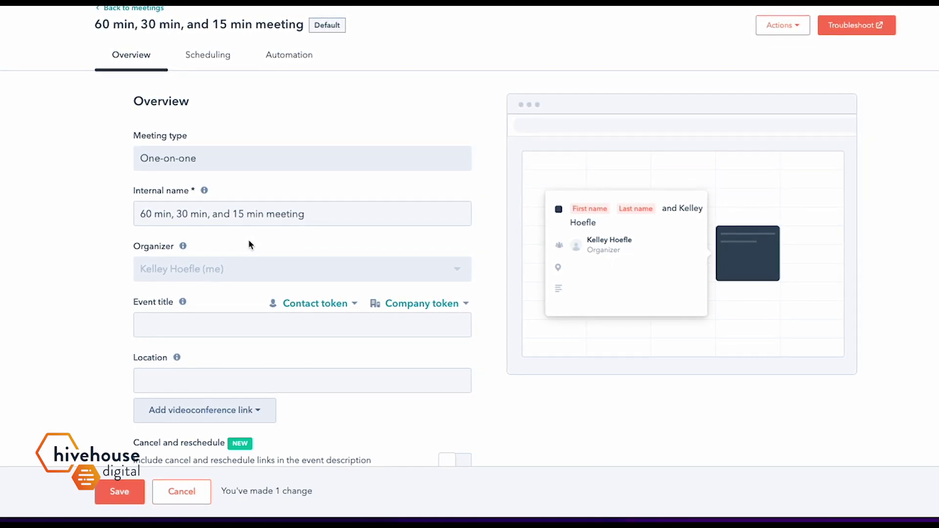
# - Examine the default meeting's overview fields and its scheduling options, including the expanded additional settings
pyautogui.scroll(-2, 196, 294)
pyautogui.scroll(-1, 197, 296)
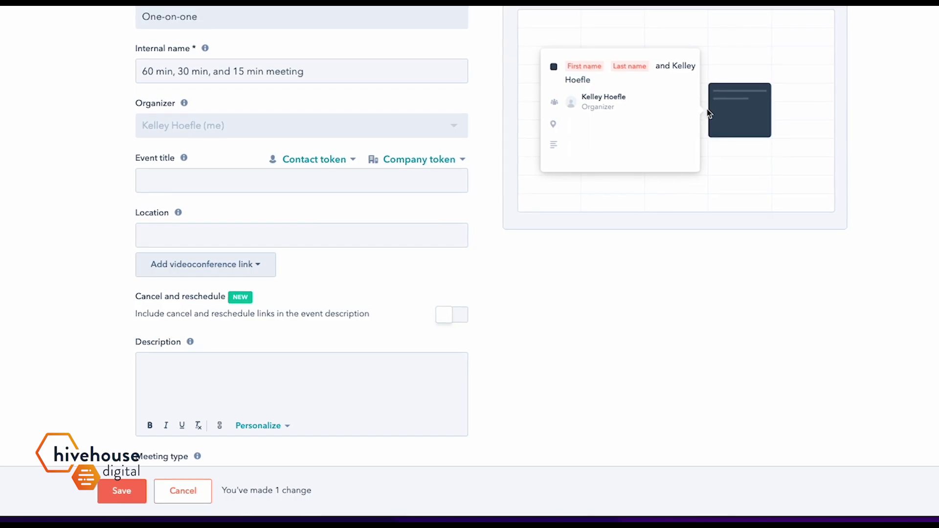
pyautogui.scroll(-1, 604, 308)
pyautogui.scroll(4, 606, 307)
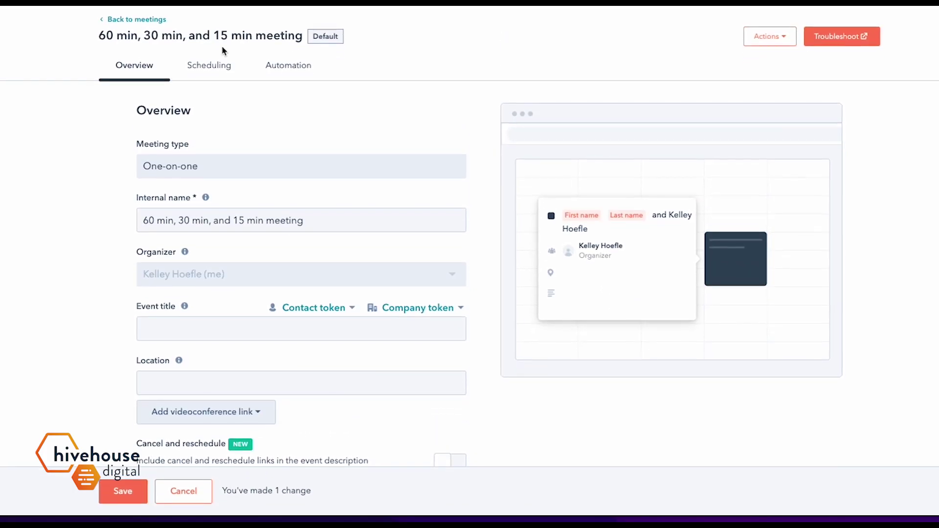
pyautogui.click(205, 46)
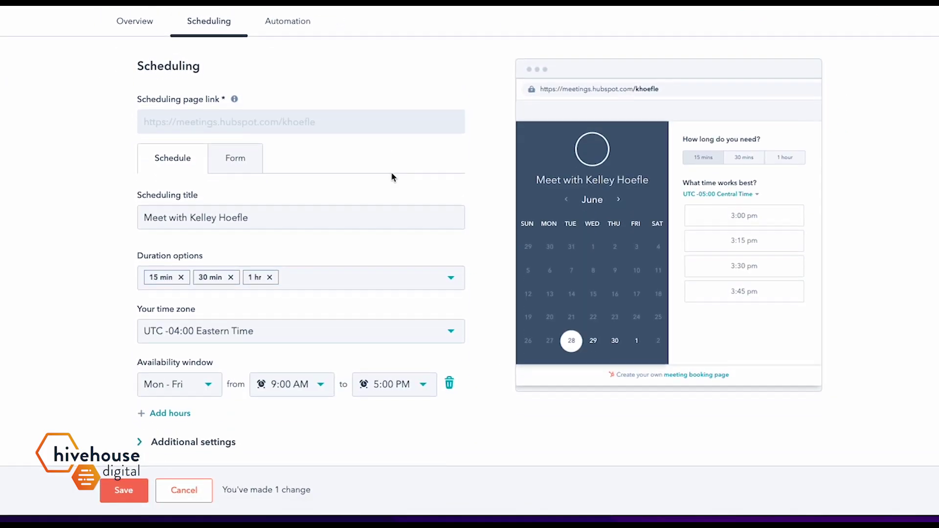
pyautogui.scroll(-1, 393, 177)
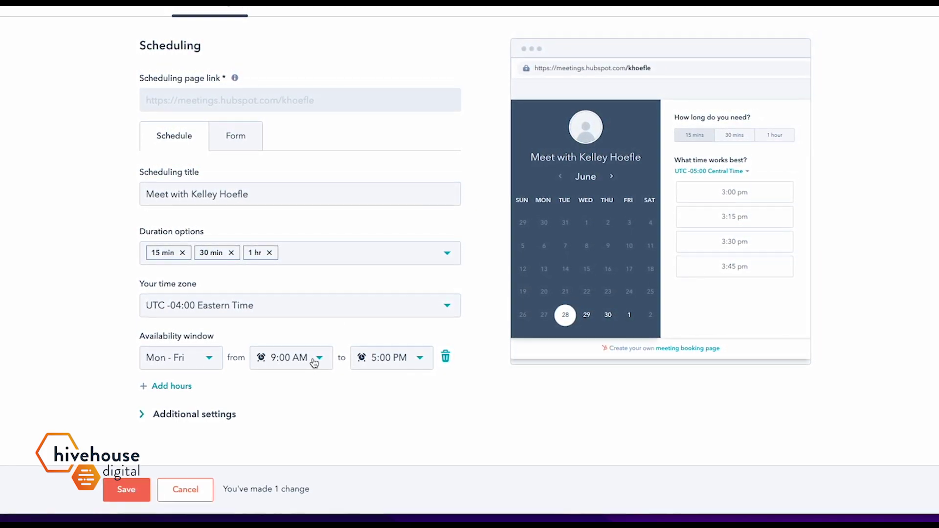
pyautogui.click(143, 414)
pyautogui.scroll(-3, 124, 324)
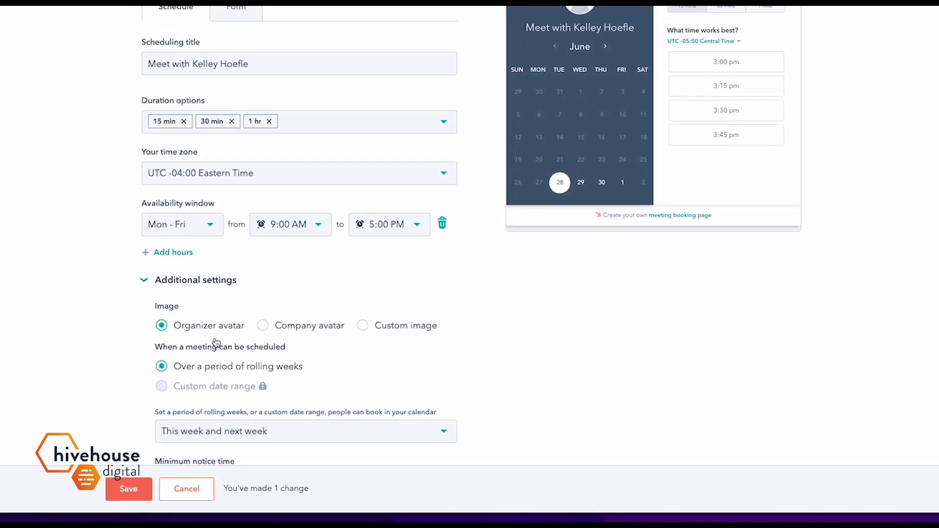
pyautogui.scroll(-6, 139, 363)
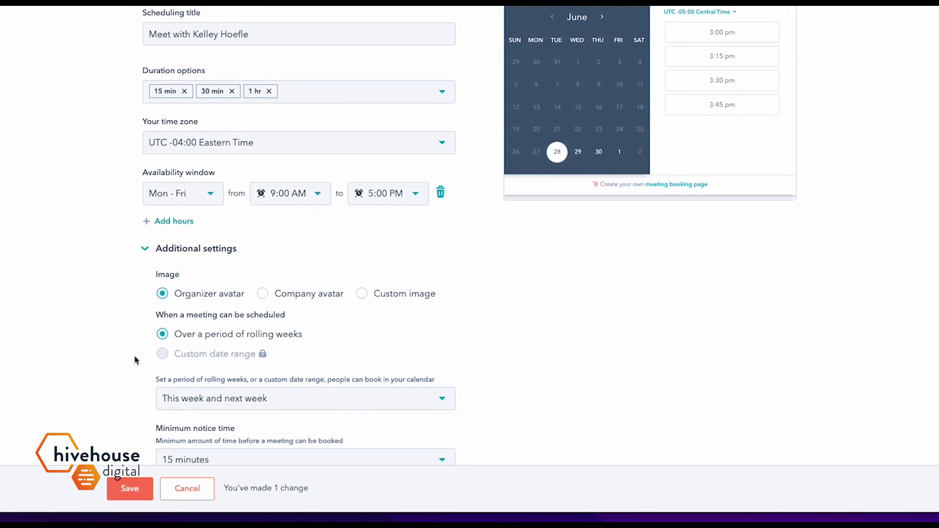
pyautogui.scroll(10, 137, 293)
pyautogui.click(269, 90)
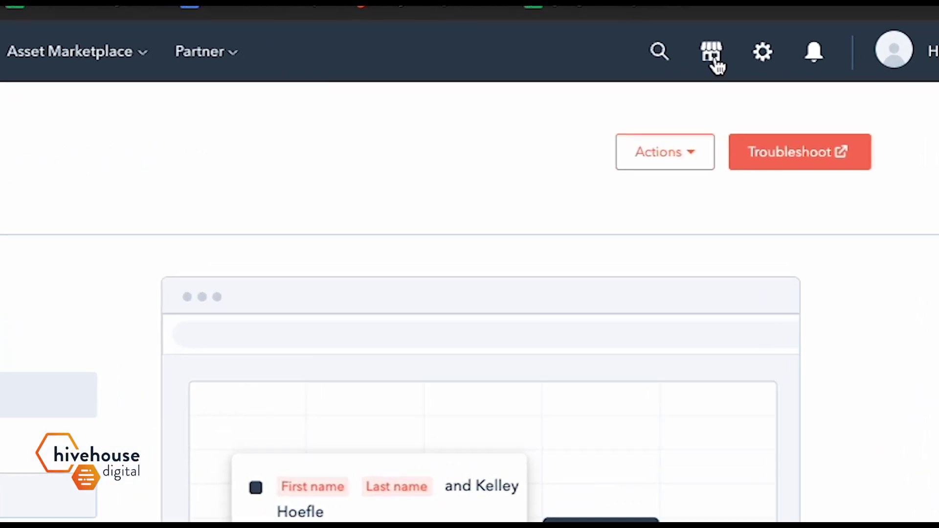
# - Revisit the App Marketplace and return to the sales Meetings list
pyautogui.click(714, 57)
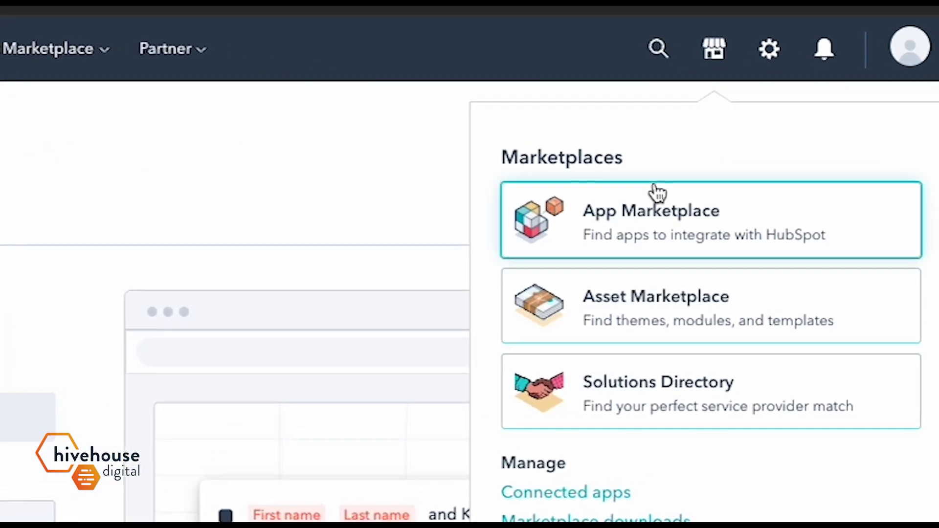
pyautogui.click(655, 191)
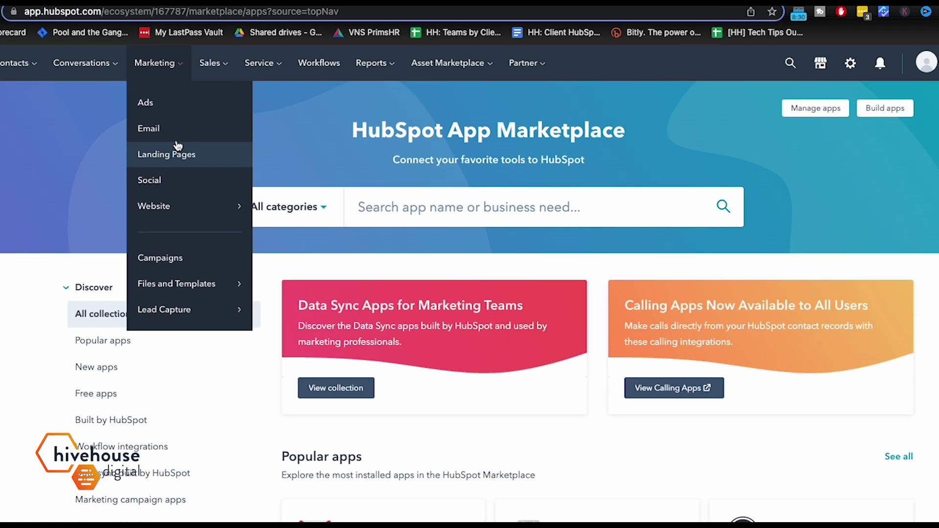
pyautogui.moveTo(238, 73)
pyautogui.click(154, 343)
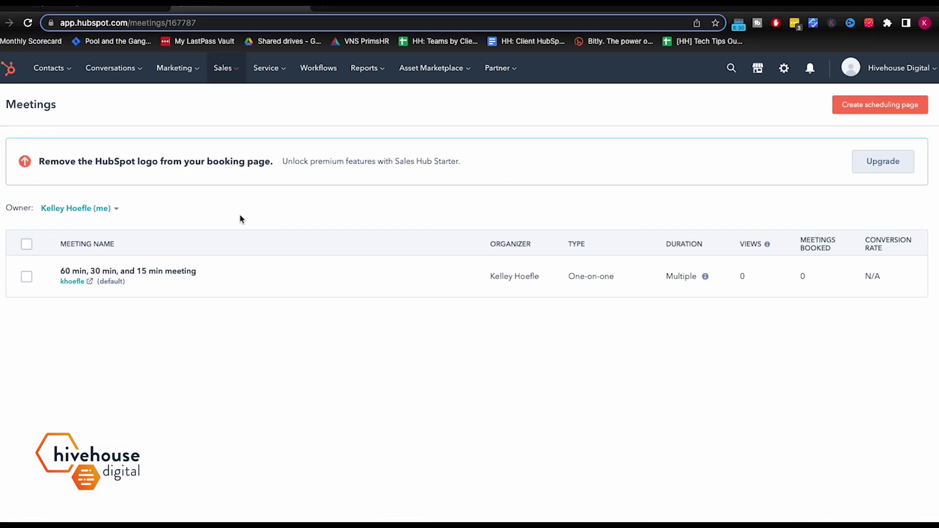